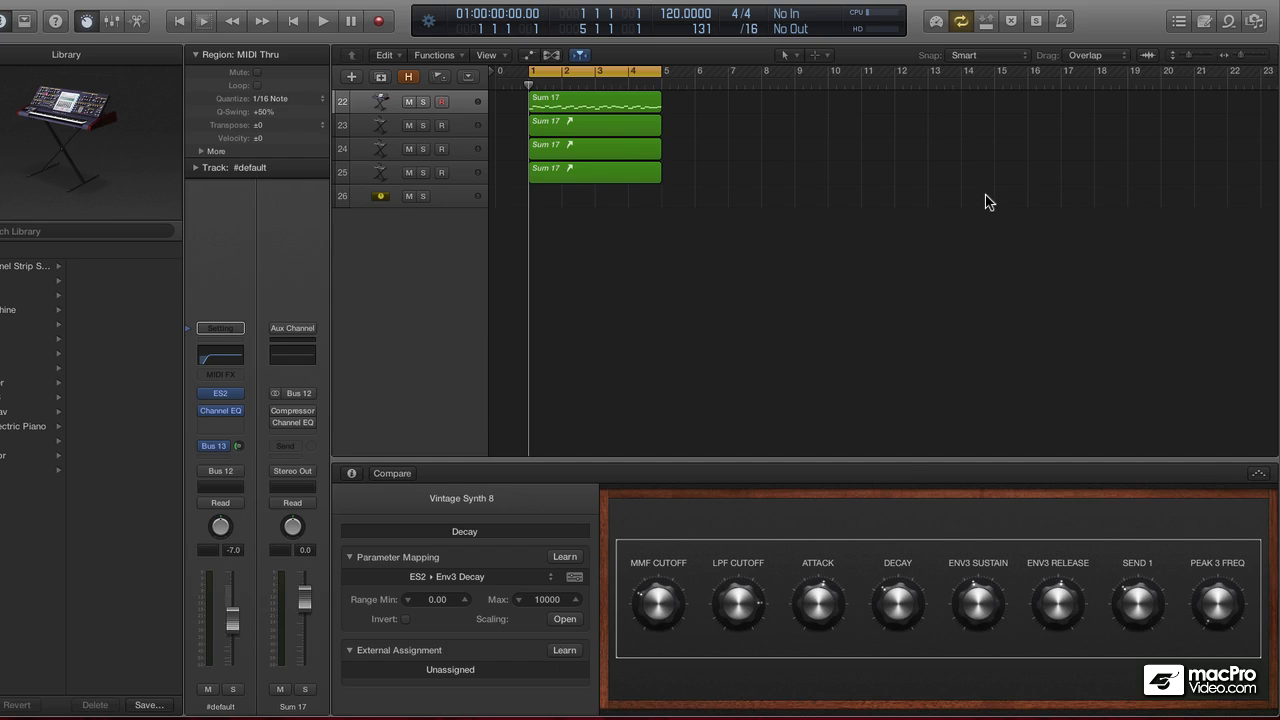
# Step: Select tracks 22 through 25 in turn to view each instrument's controls
pyautogui.click(364, 100)
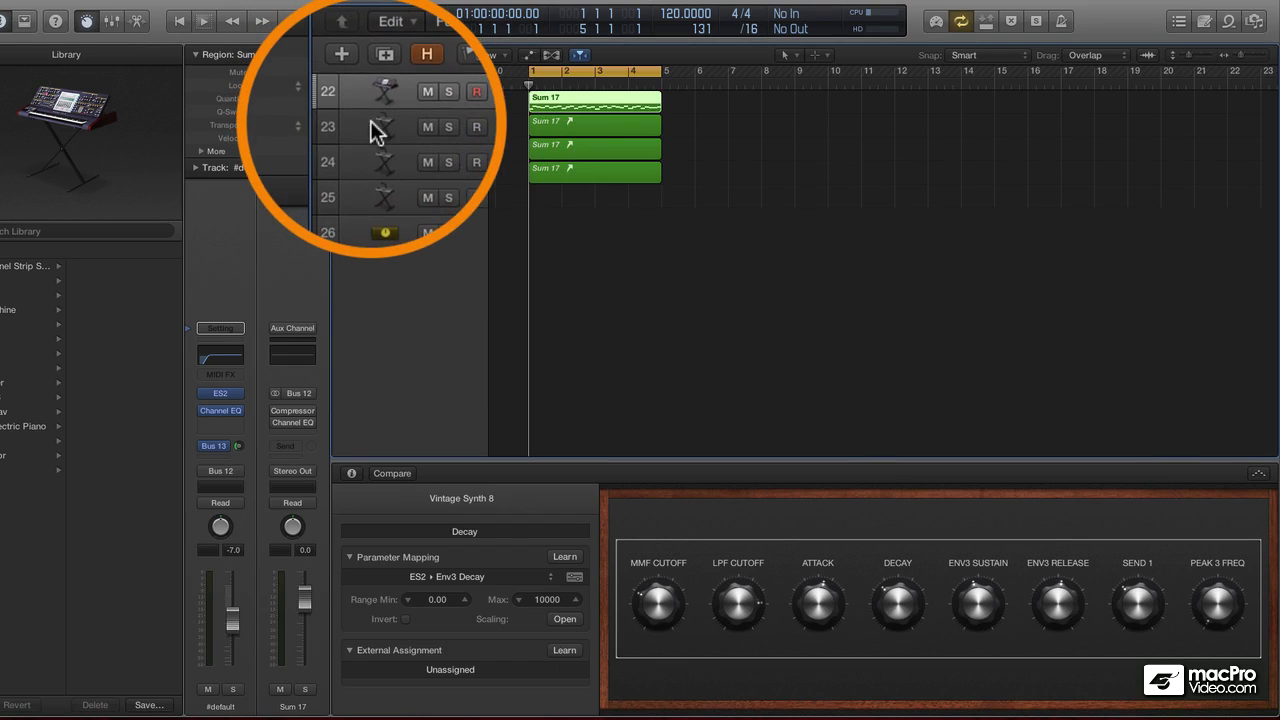
pyautogui.click(370, 120)
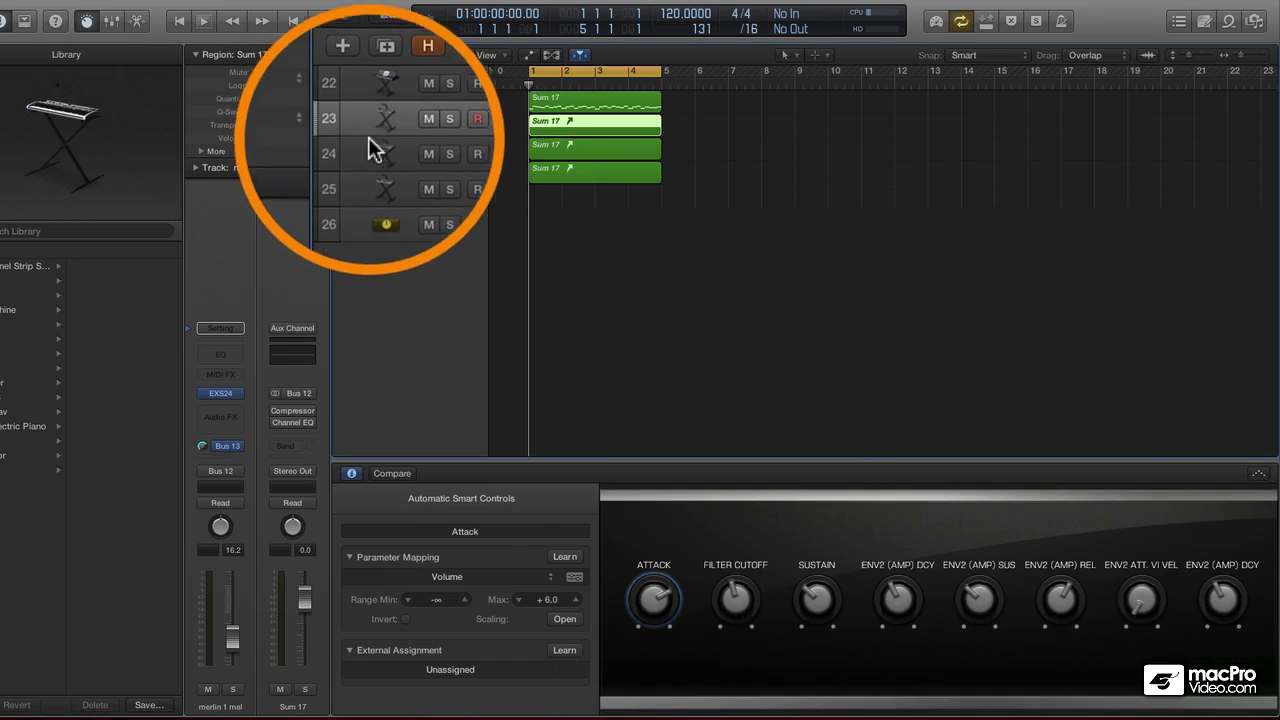
pyautogui.click(368, 145)
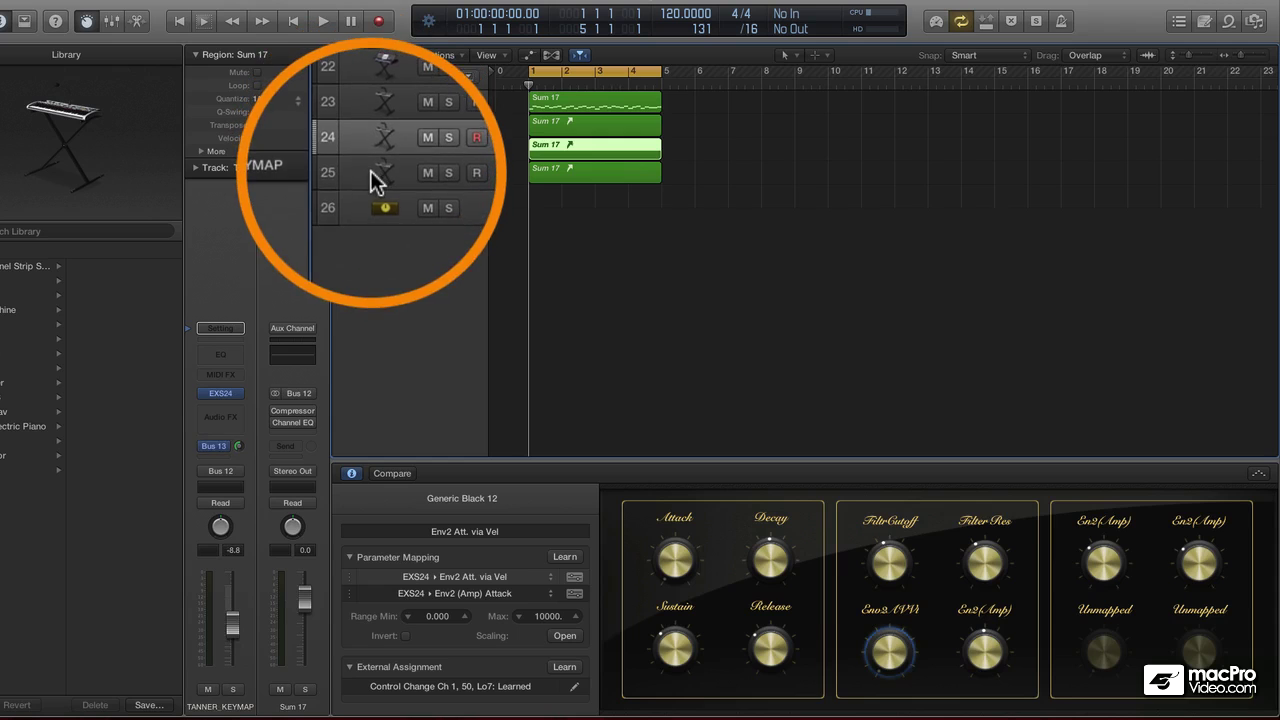
pyautogui.click(372, 174)
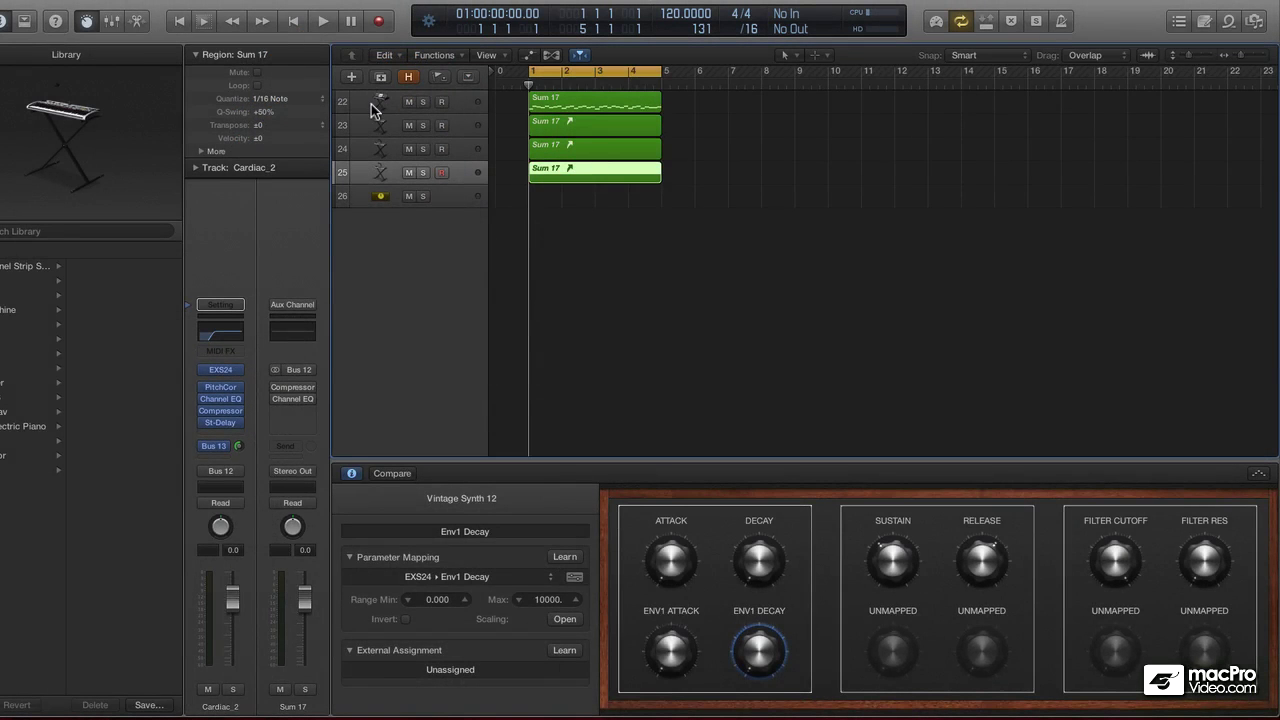
pyautogui.click(371, 104)
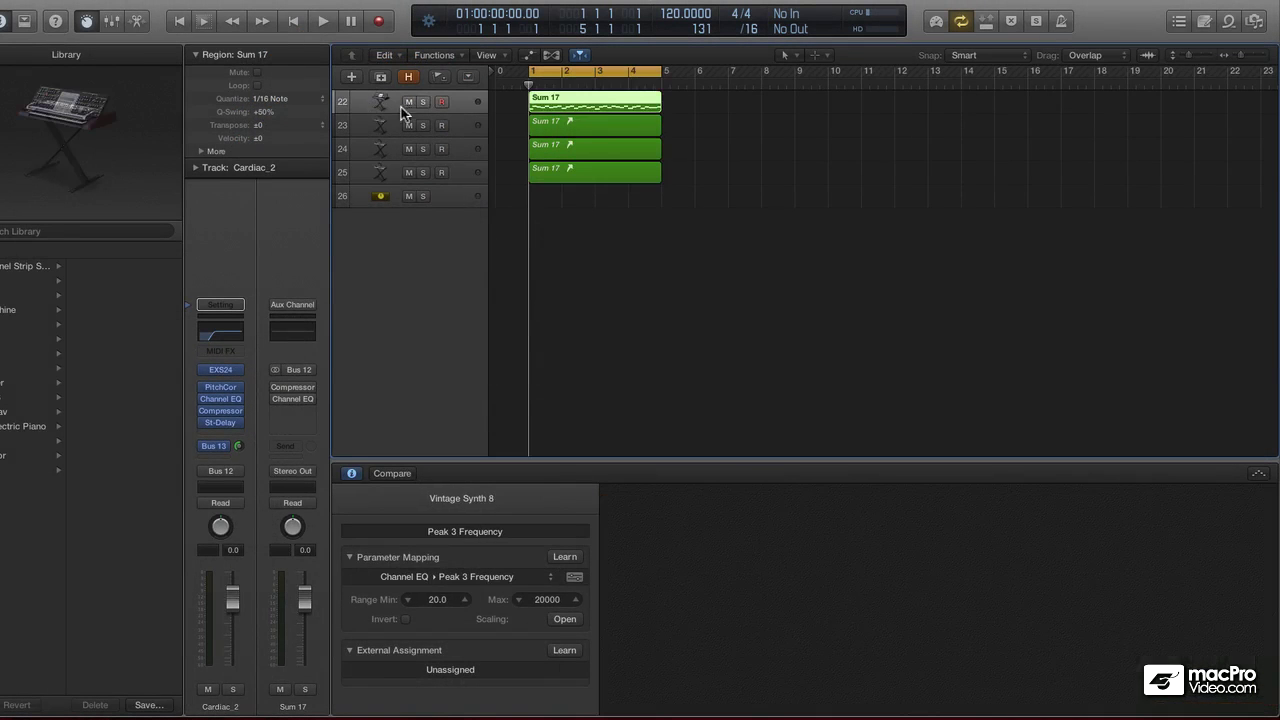
# Step: Solo track 22, then solo track 23 instead and play it from bar 1
pyautogui.click(422, 101)
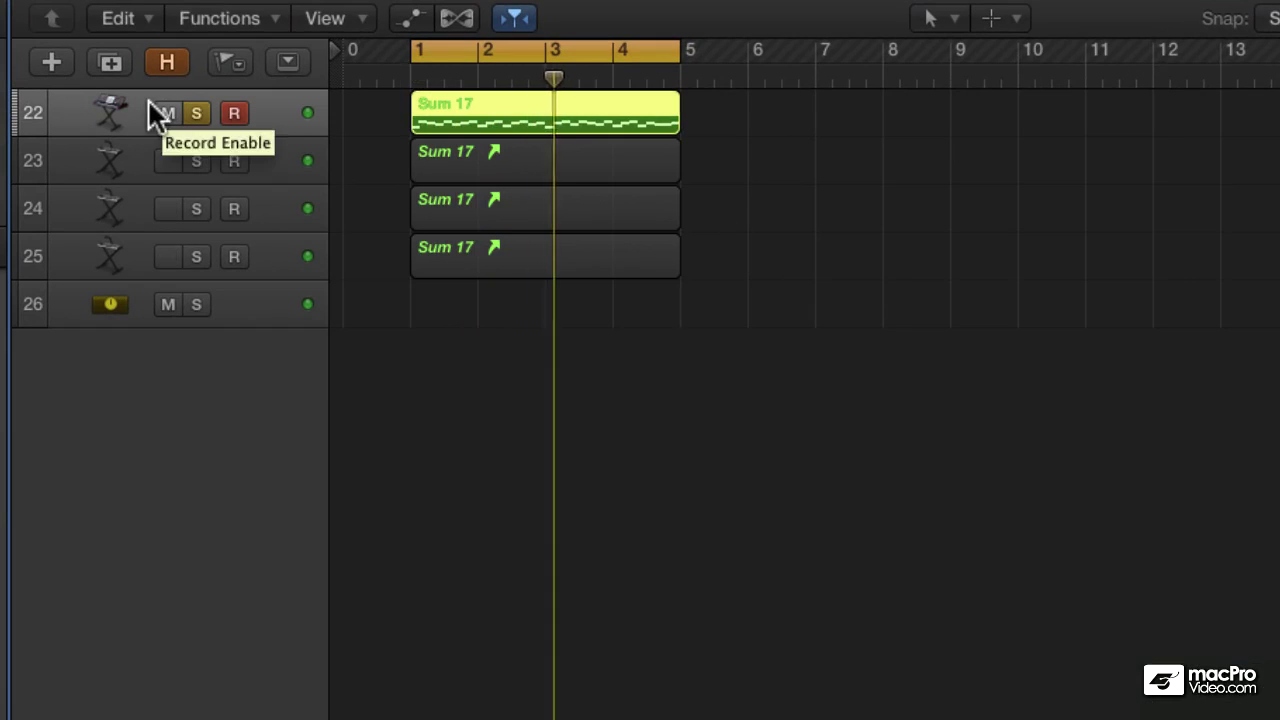
pyautogui.click(201, 112)
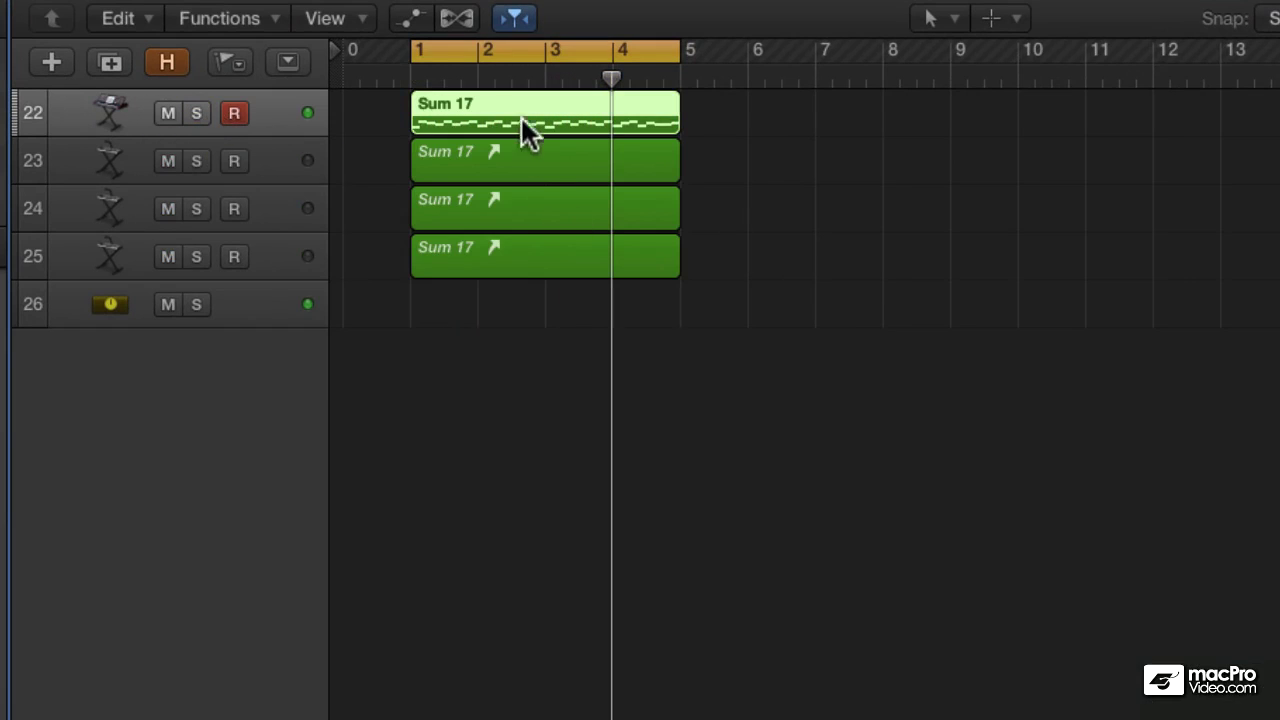
pyautogui.click(525, 155)
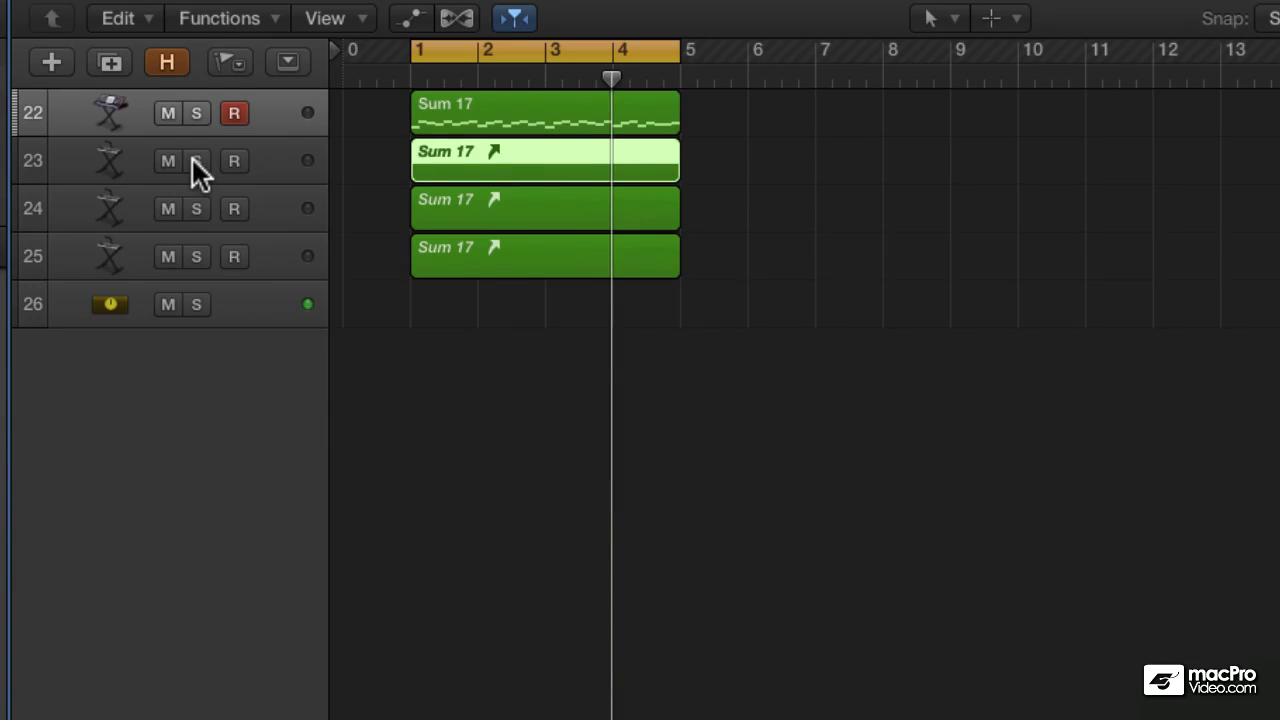
pyautogui.click(195, 160)
pyautogui.click(101, 161)
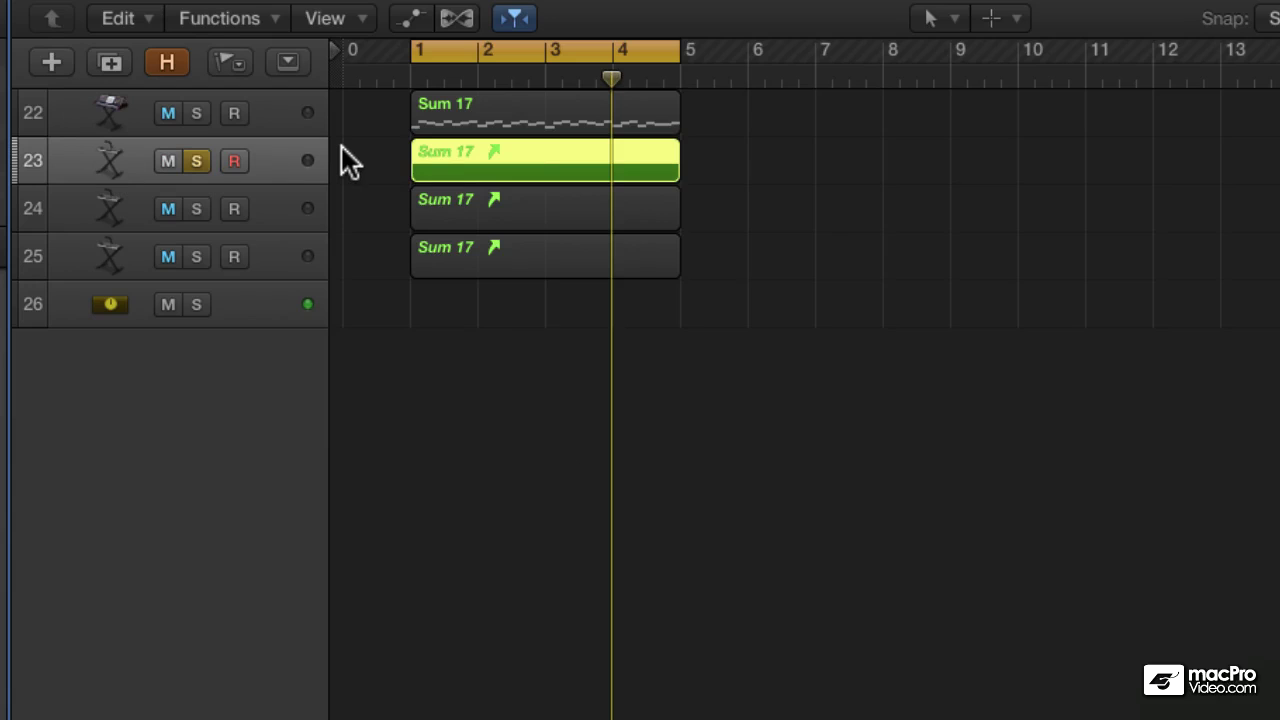
pyautogui.press('space')
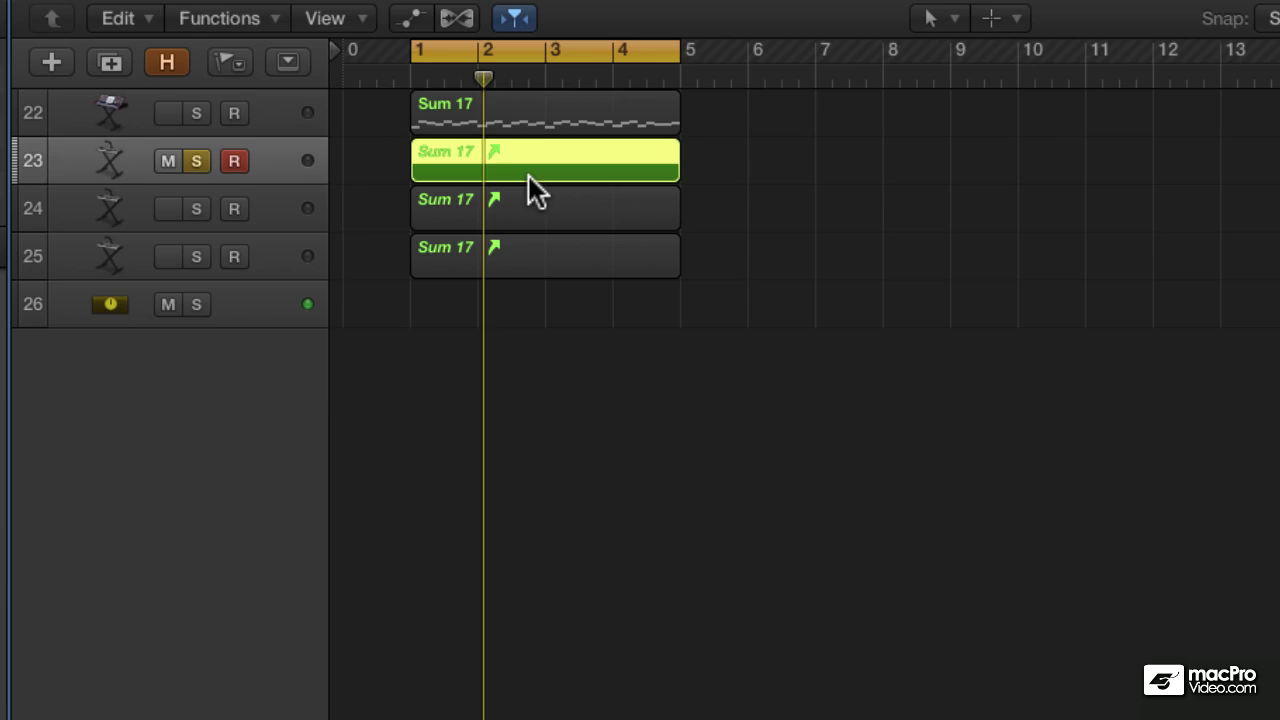
# Step: Move the solo to track 24 and play it, then solo track 25 and play
pyautogui.click(201, 157)
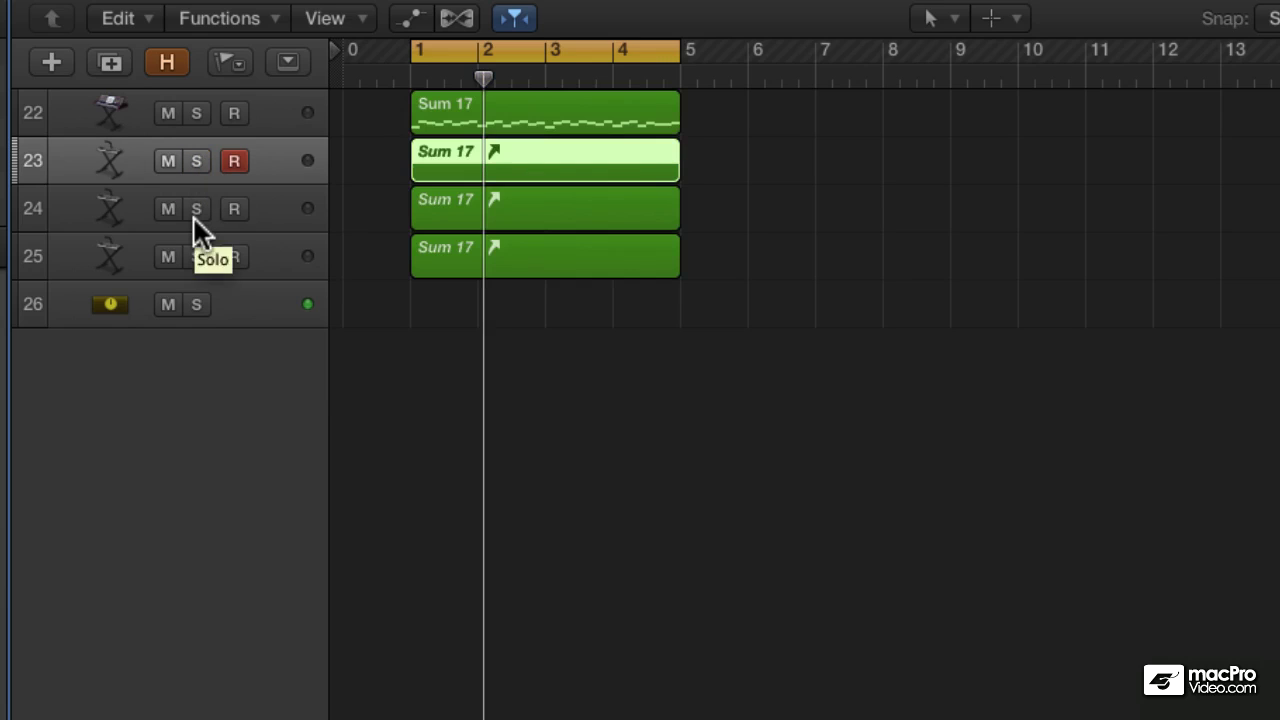
pyautogui.click(194, 214)
pyautogui.click(102, 210)
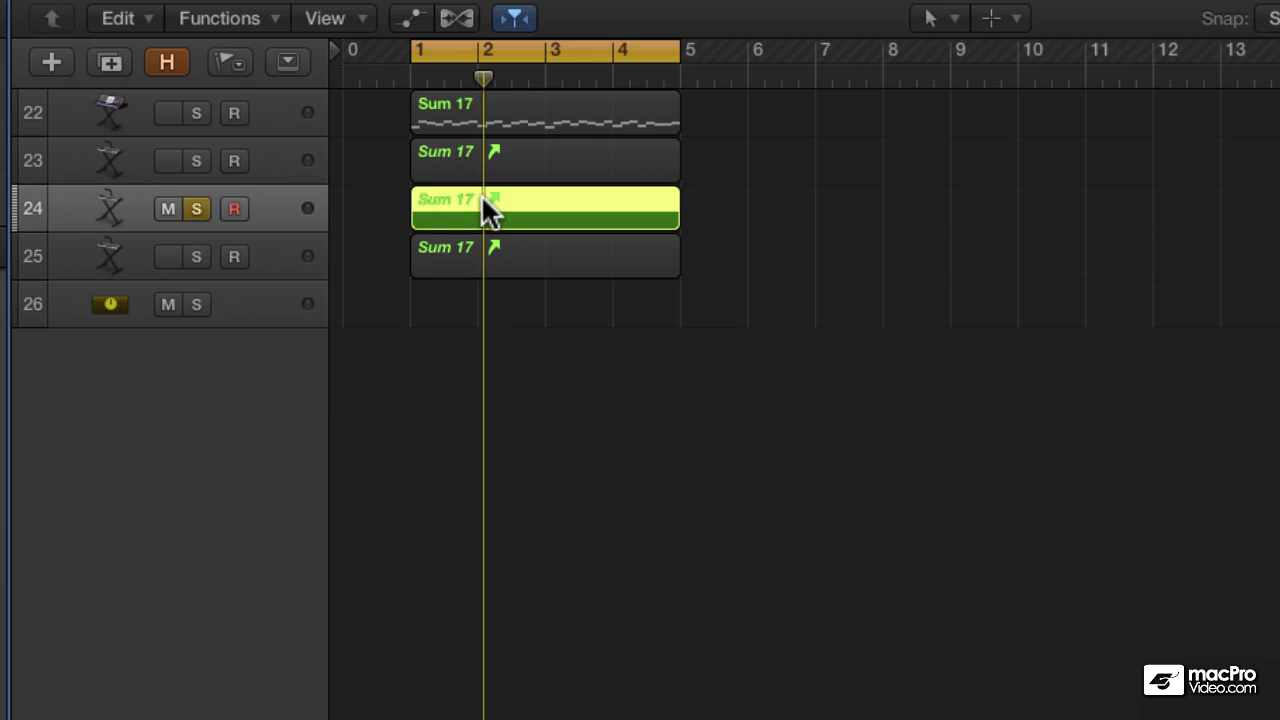
pyautogui.press('space')
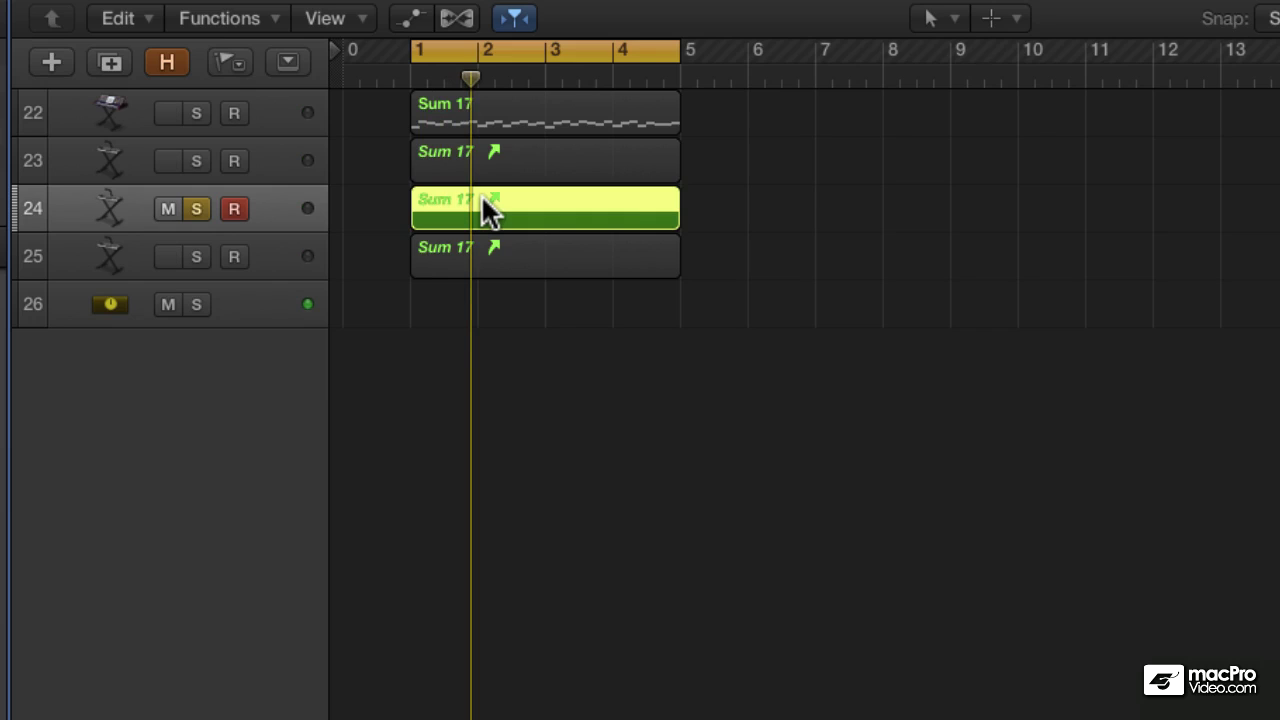
pyautogui.click(200, 201)
pyautogui.click(197, 257)
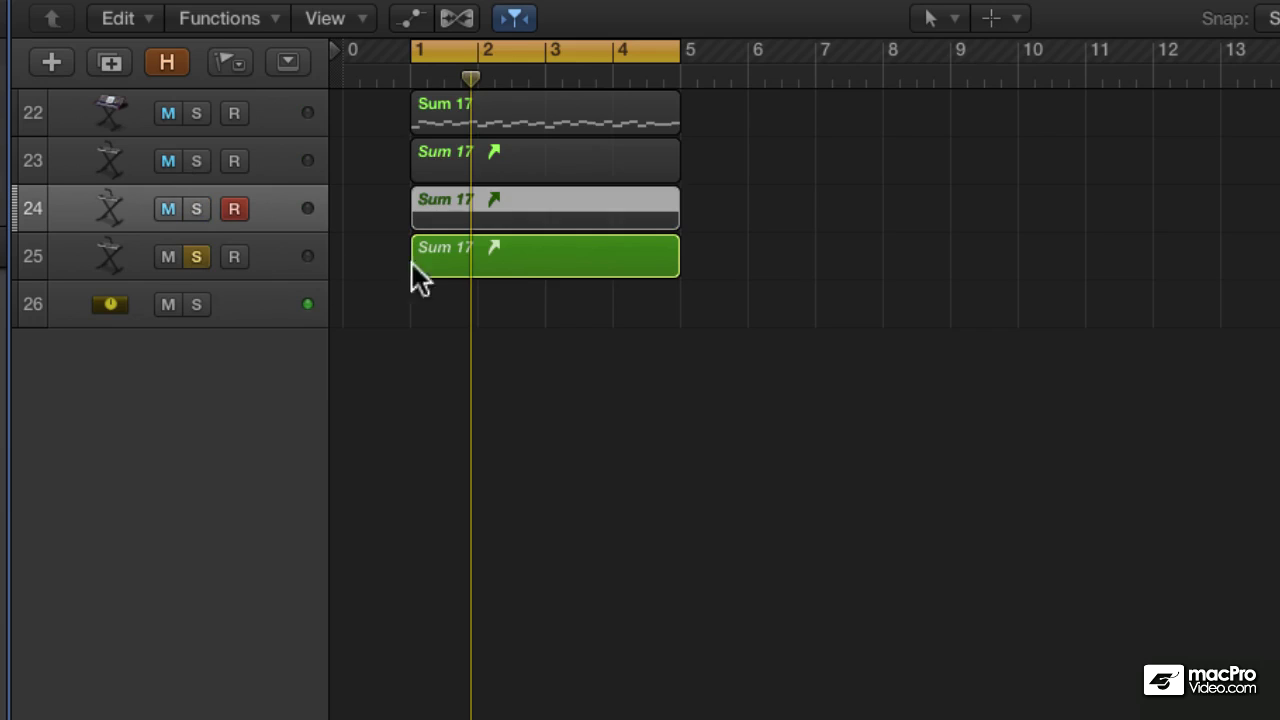
pyautogui.press('space')
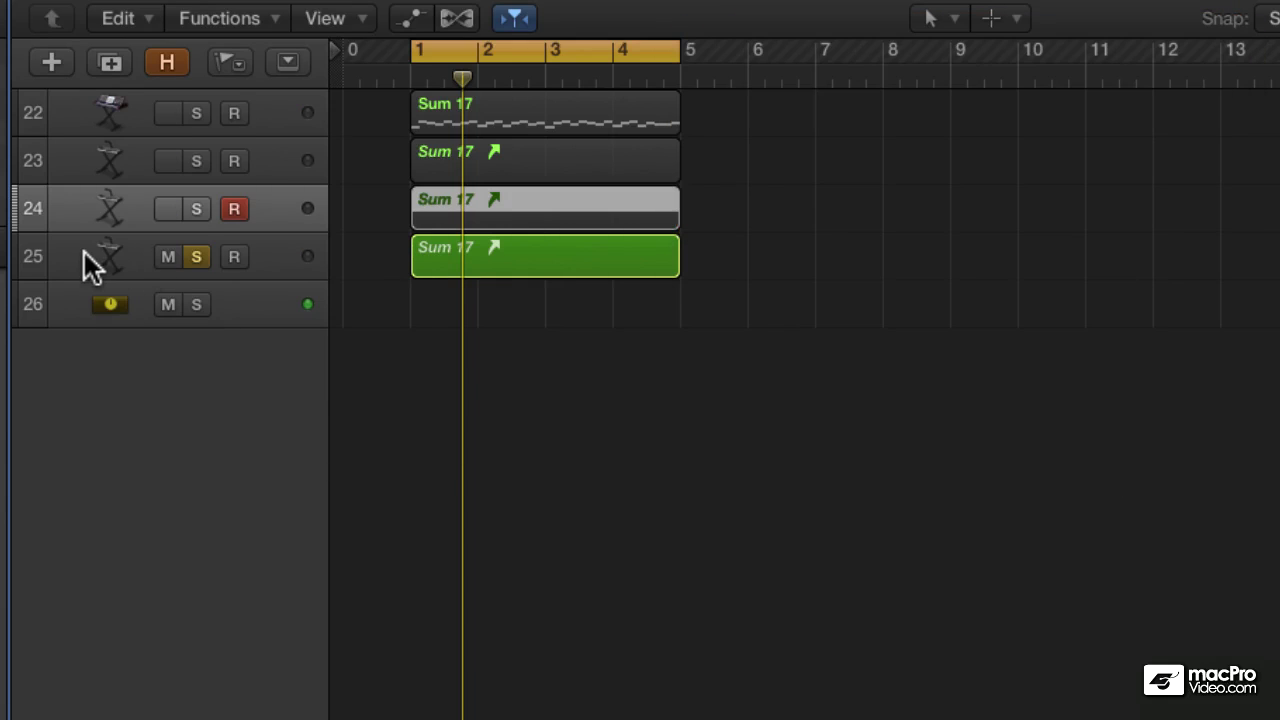
pyautogui.click(84, 252)
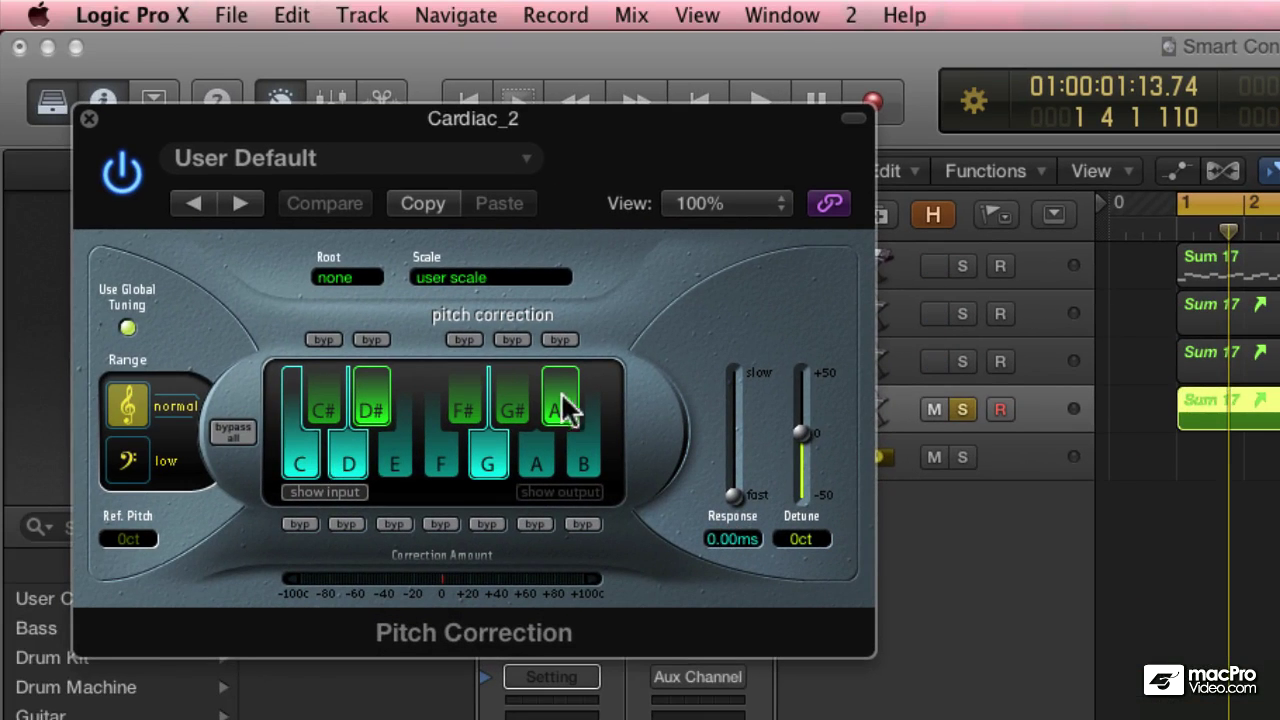
pyautogui.click(92, 120)
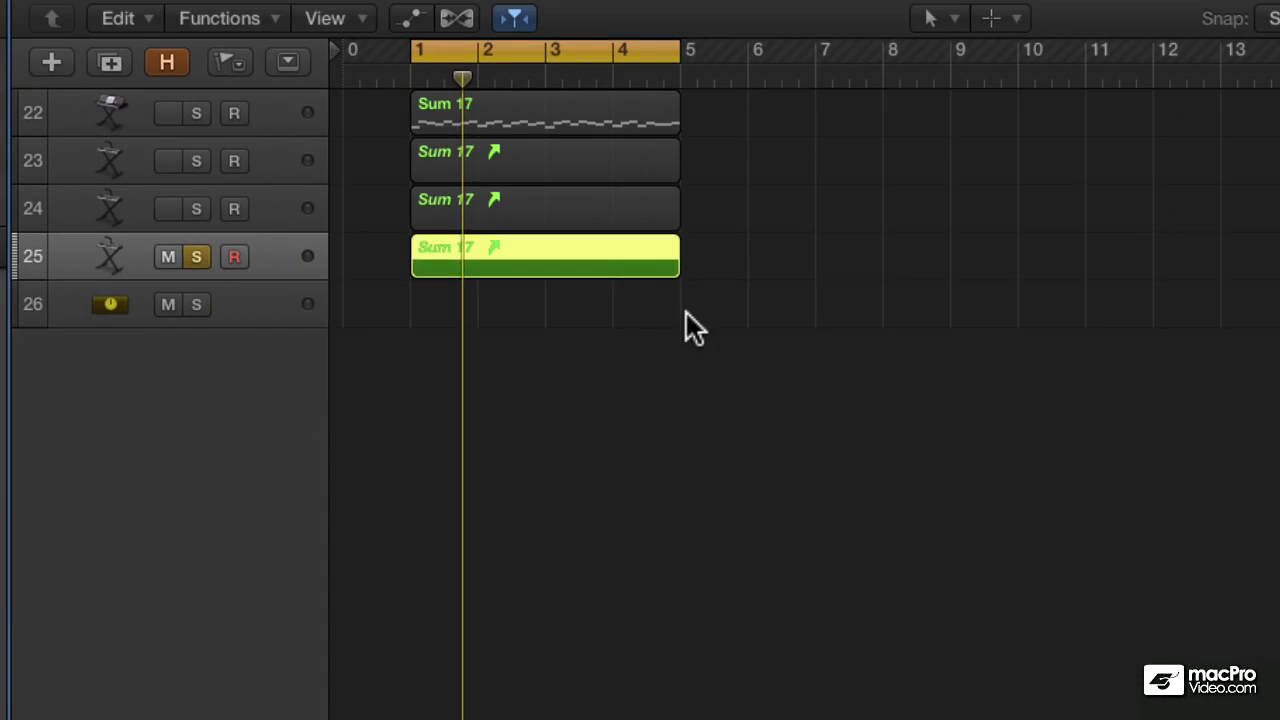
# Step: Play track 25 once more, then unsolo it and play all four tracks from the start
pyautogui.press('space')
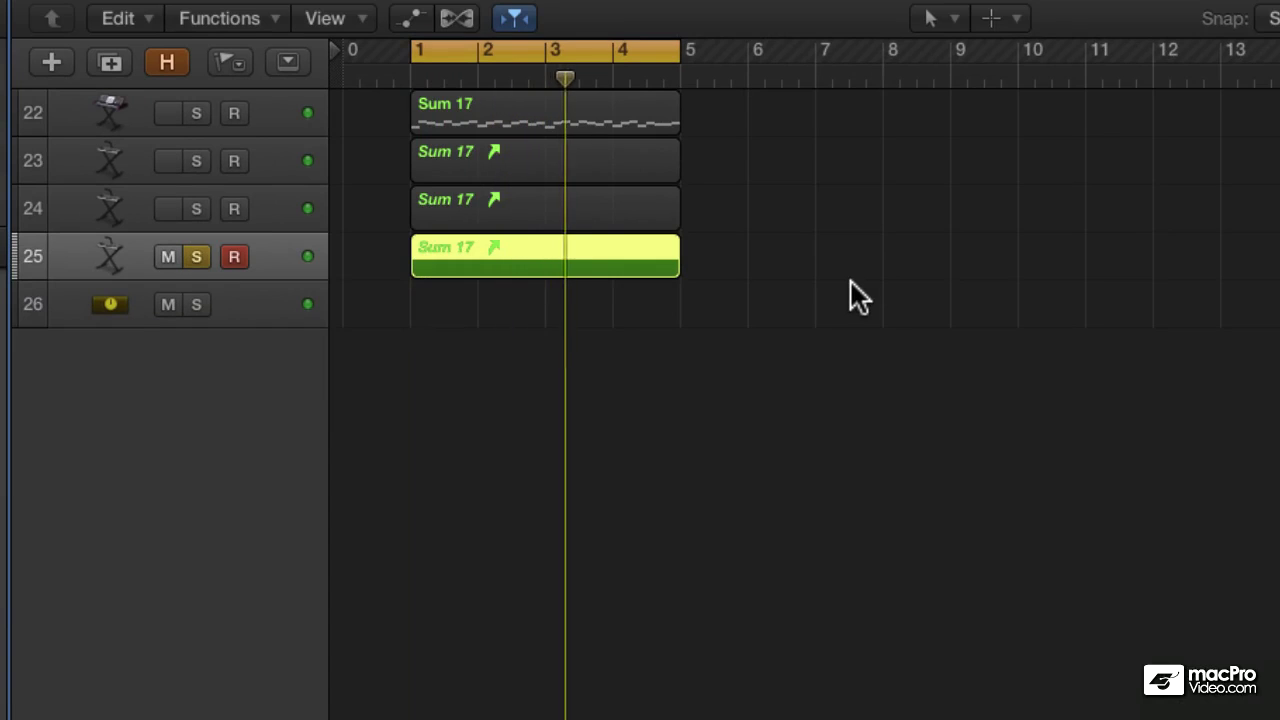
pyautogui.click(195, 262)
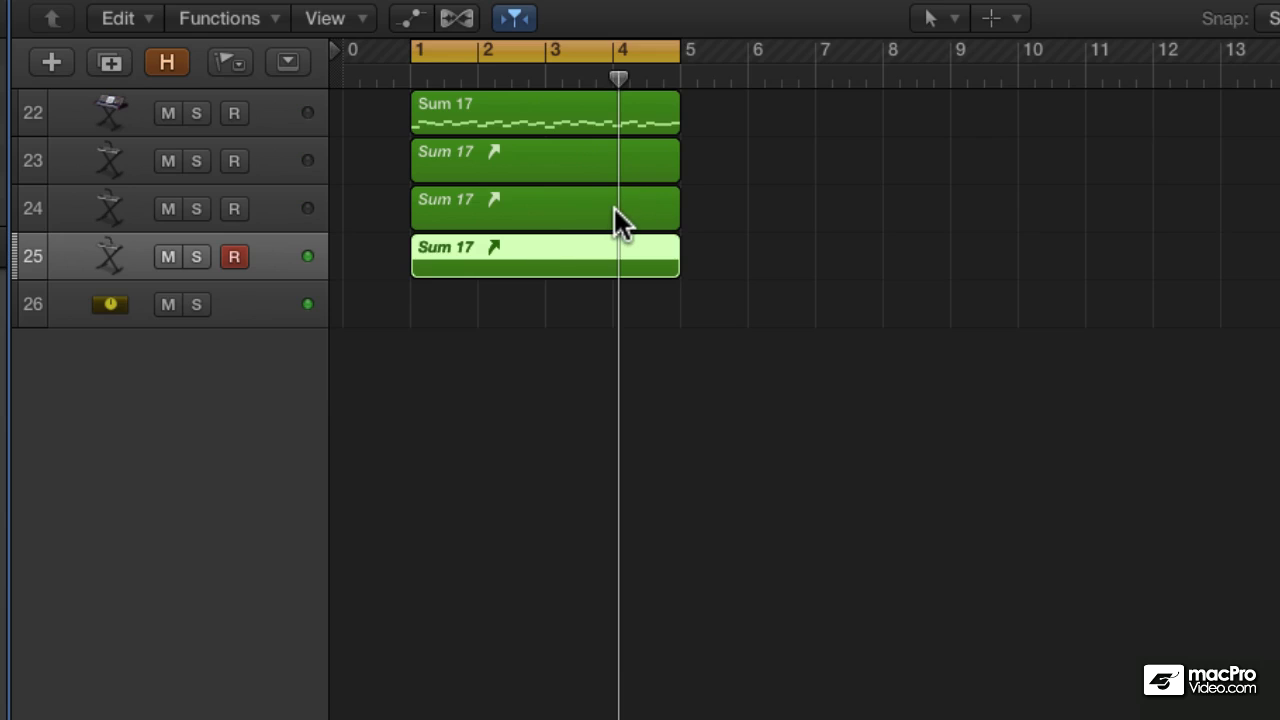
pyautogui.press('space')
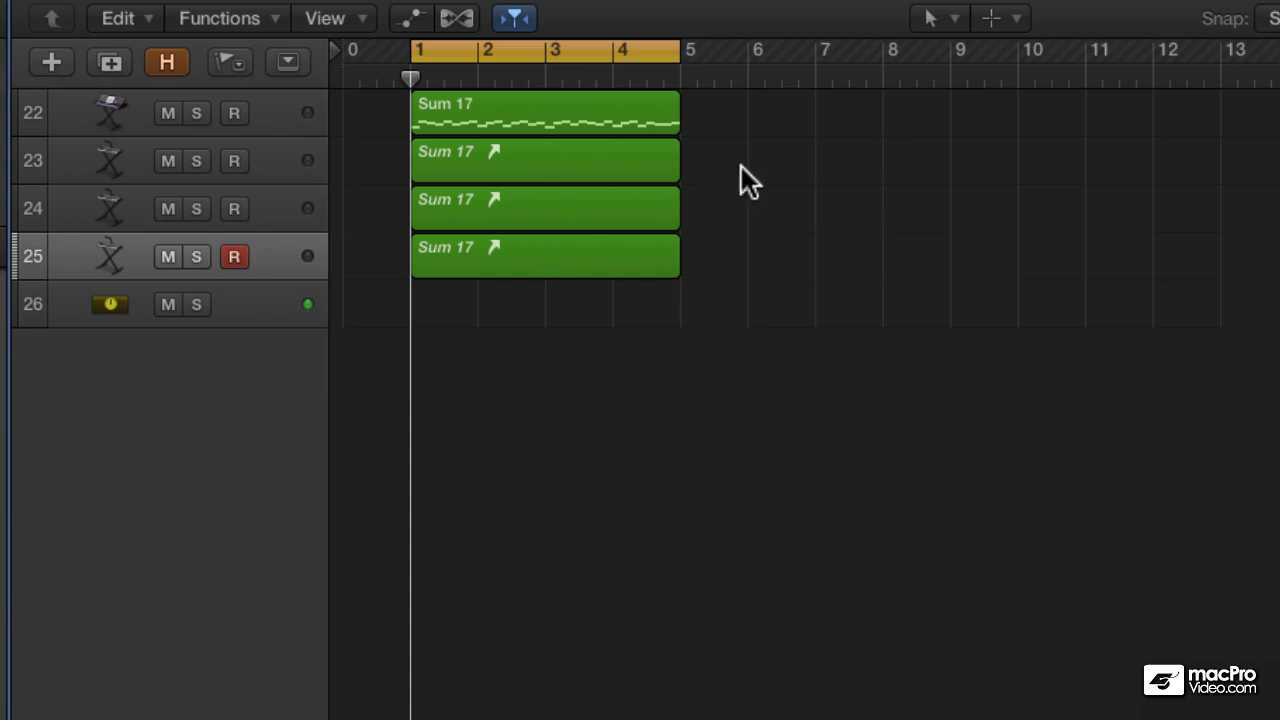
# Step: Delete the Sum 17 regions on tracks 23–25, then start a track stack from tracks 22–26
pyautogui.moveTo(705, 172); pyautogui.dragTo(440, 296)
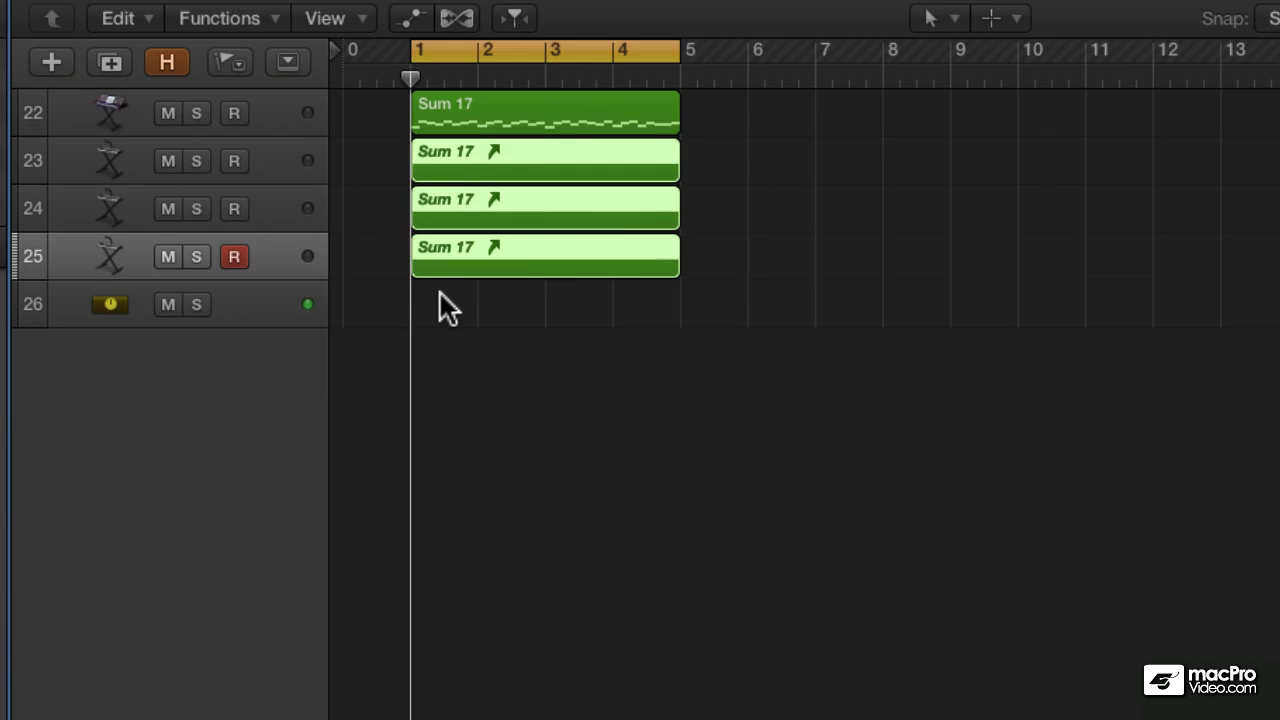
pyautogui.press('Delete')
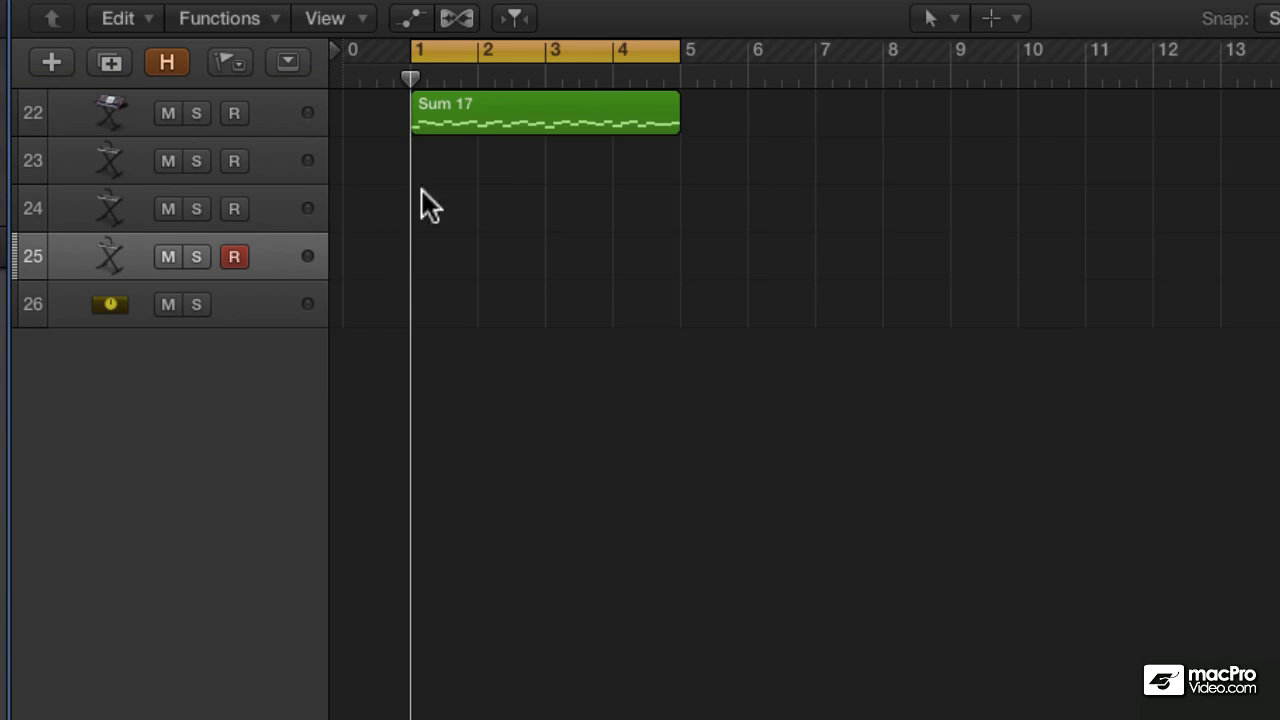
pyautogui.click(90, 119)
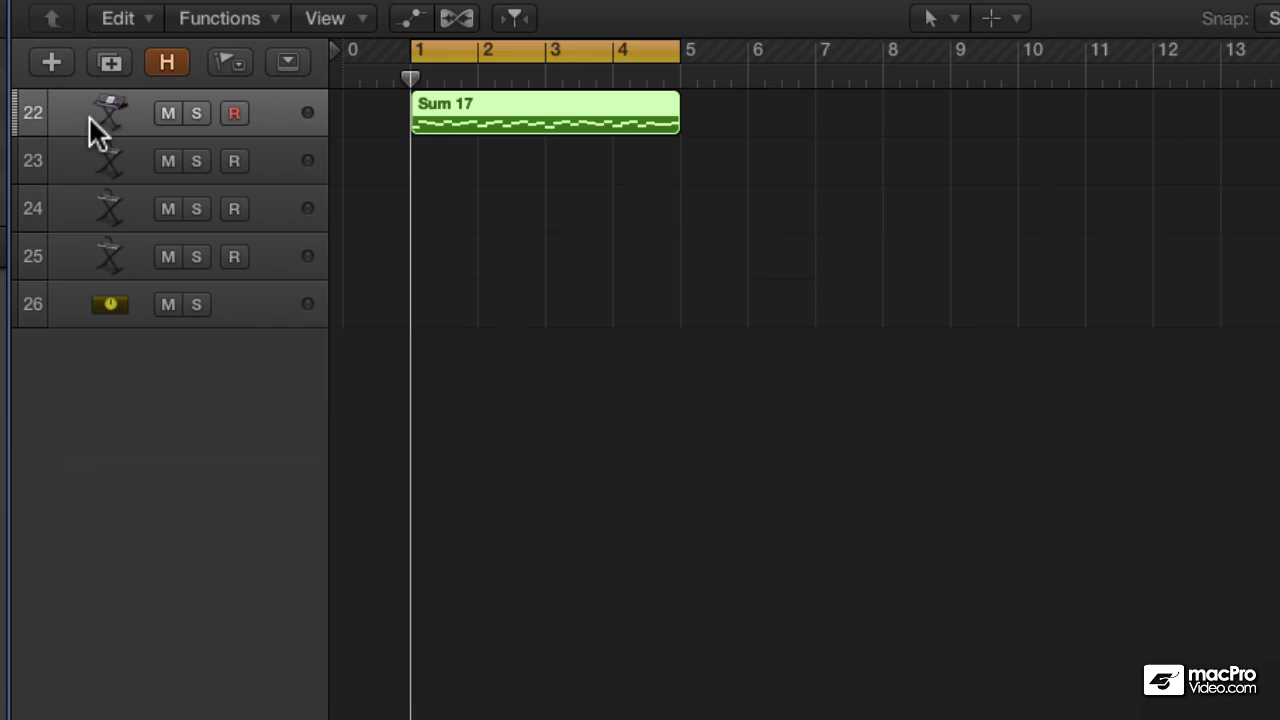
pyautogui.keyDown('shift'); pyautogui.click(81, 180); pyautogui.keyUp('shift')
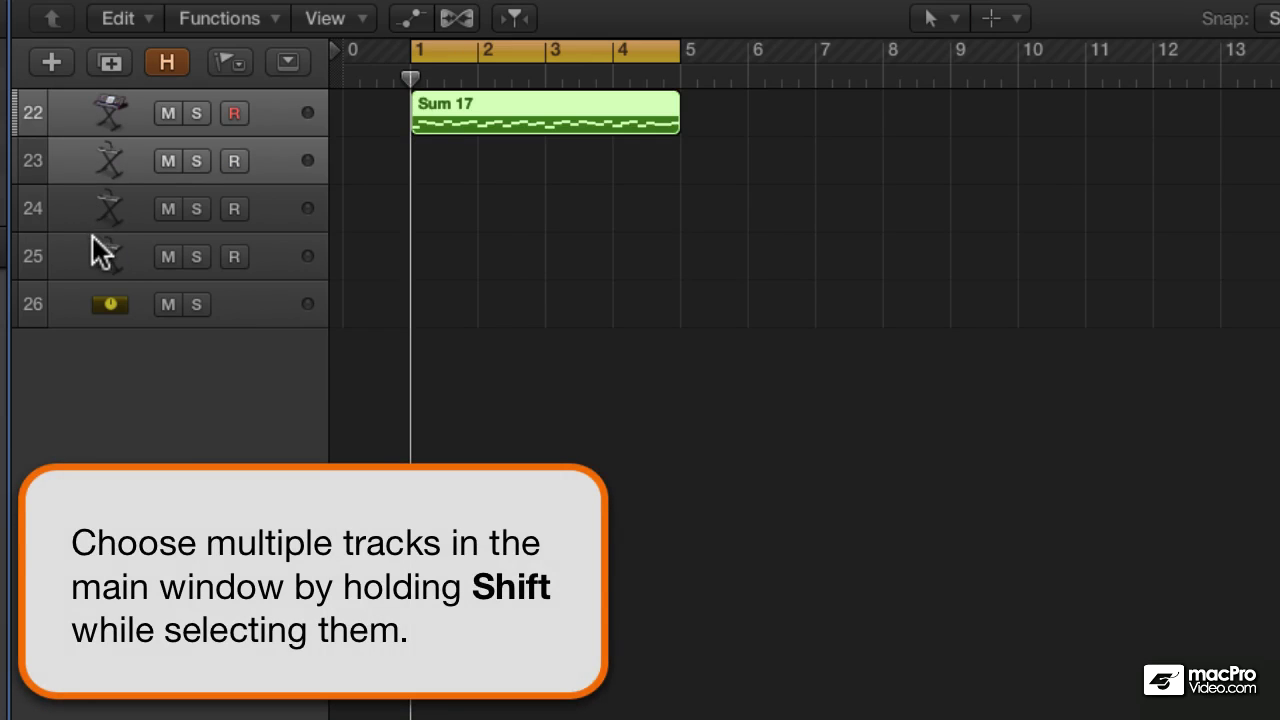
pyautogui.keyDown('shift'); pyautogui.click(92, 238); pyautogui.keyUp('shift')
pyautogui.keyDown('shift'); pyautogui.click(92, 302); pyautogui.keyUp('shift')
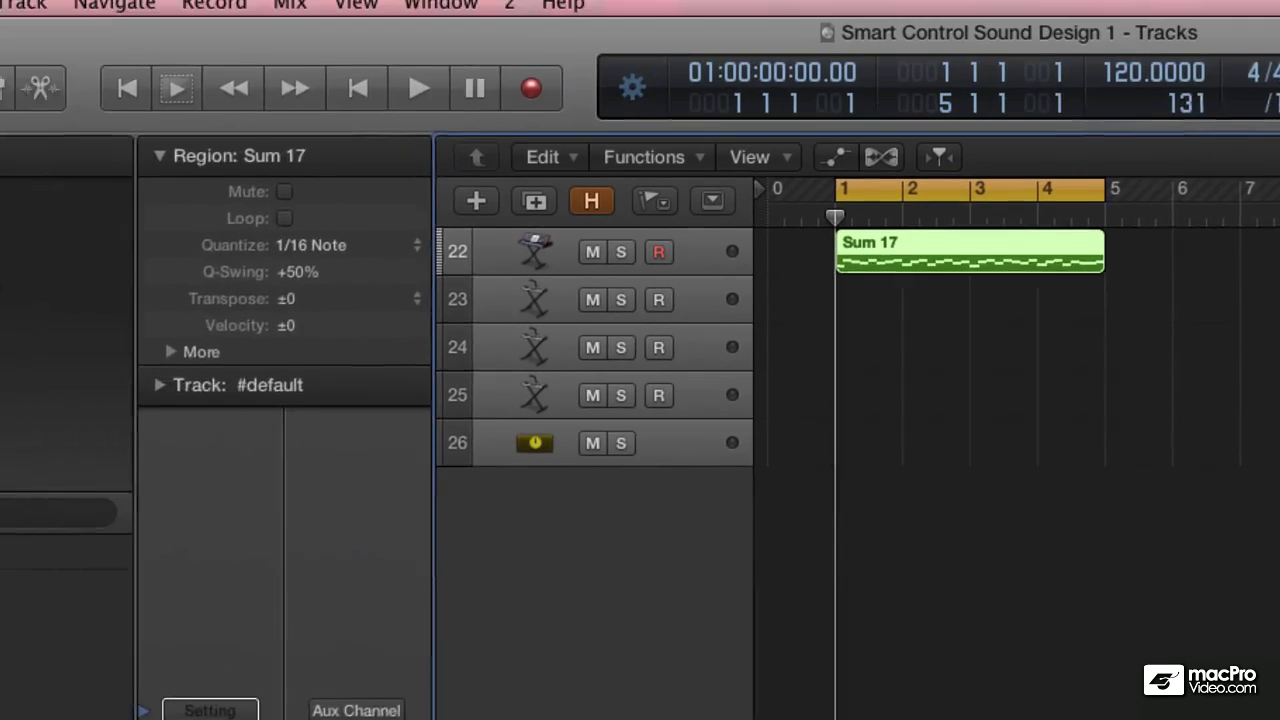
pyautogui.click(63, 15)
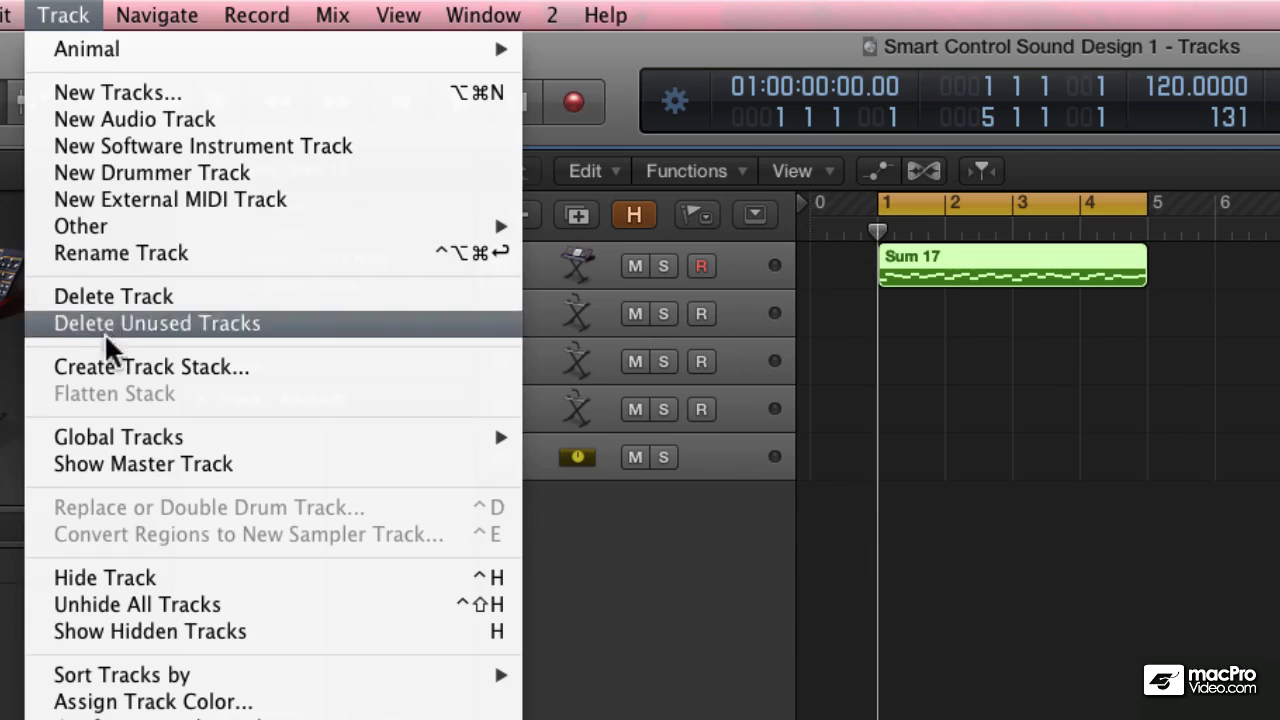
pyautogui.click(109, 366)
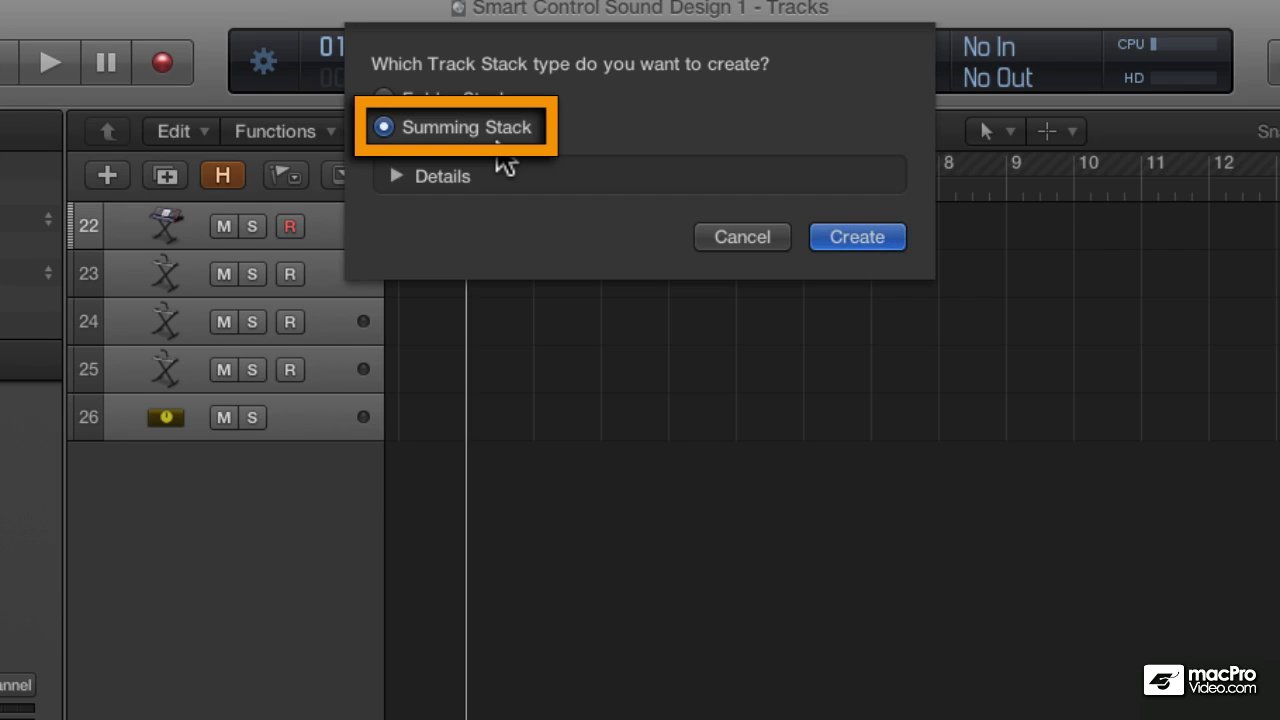
# Step: Create the Summing Stack, then step through the stacked tracks from 23 to inspect their Smart Controls
pyautogui.click(849, 238)
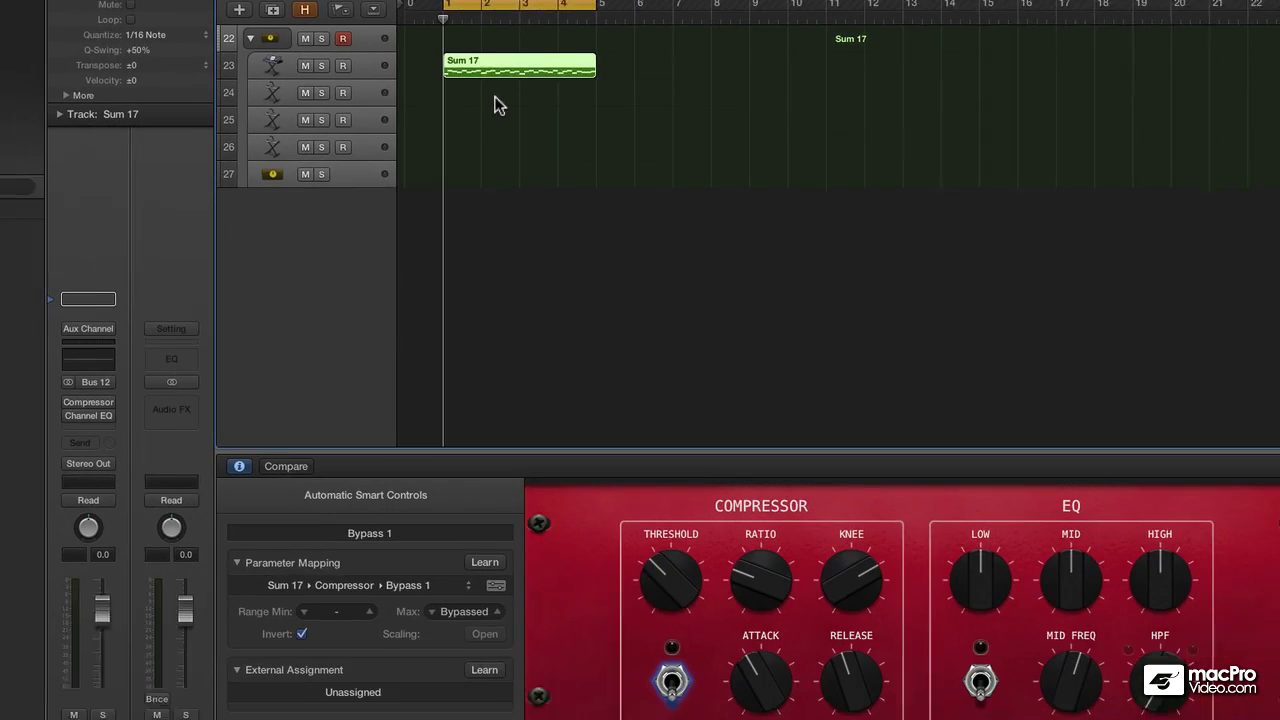
pyautogui.click(472, 87)
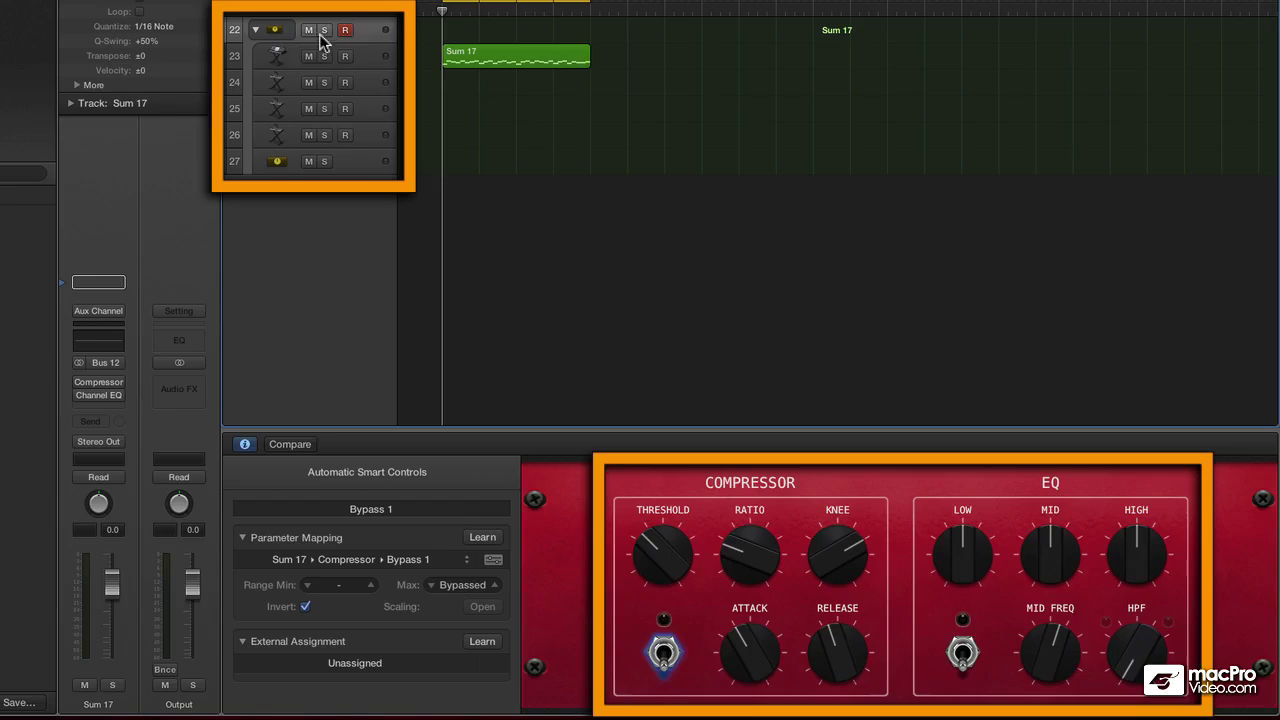
pyautogui.click(277, 57)
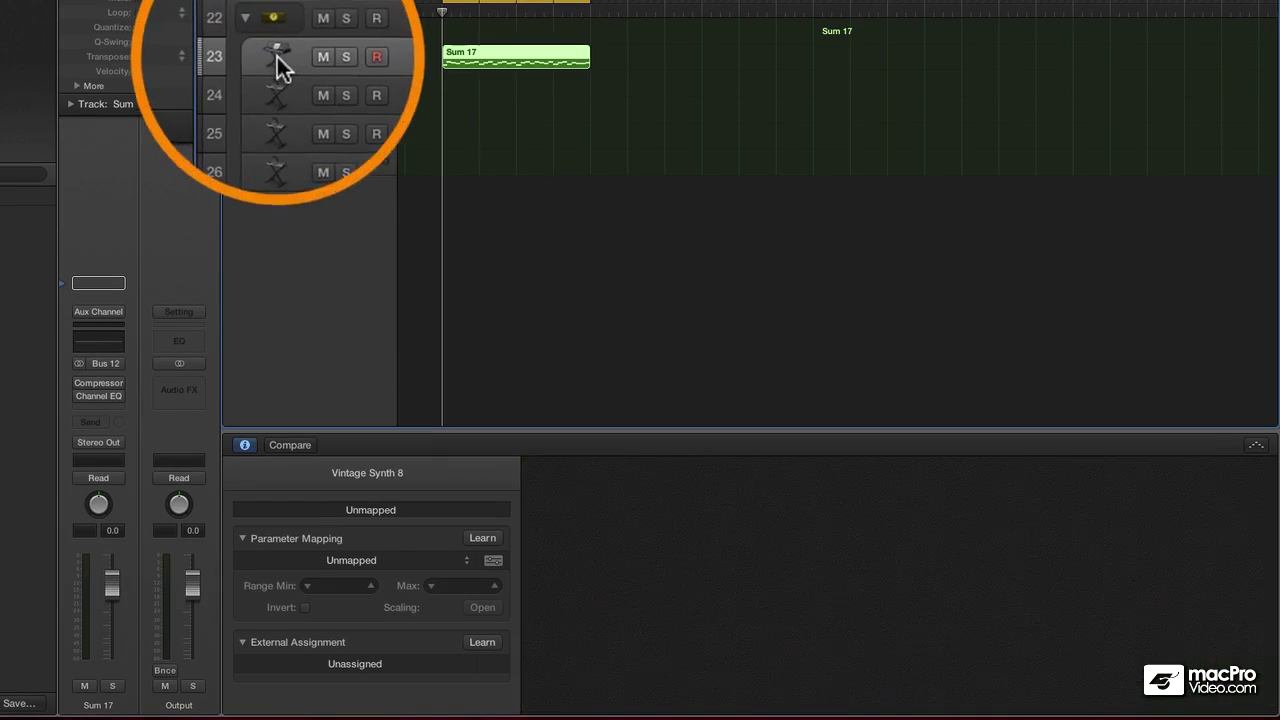
pyautogui.press('Down')
pyautogui.press('Down')
pyautogui.press('Down')
pyautogui.press('Down')
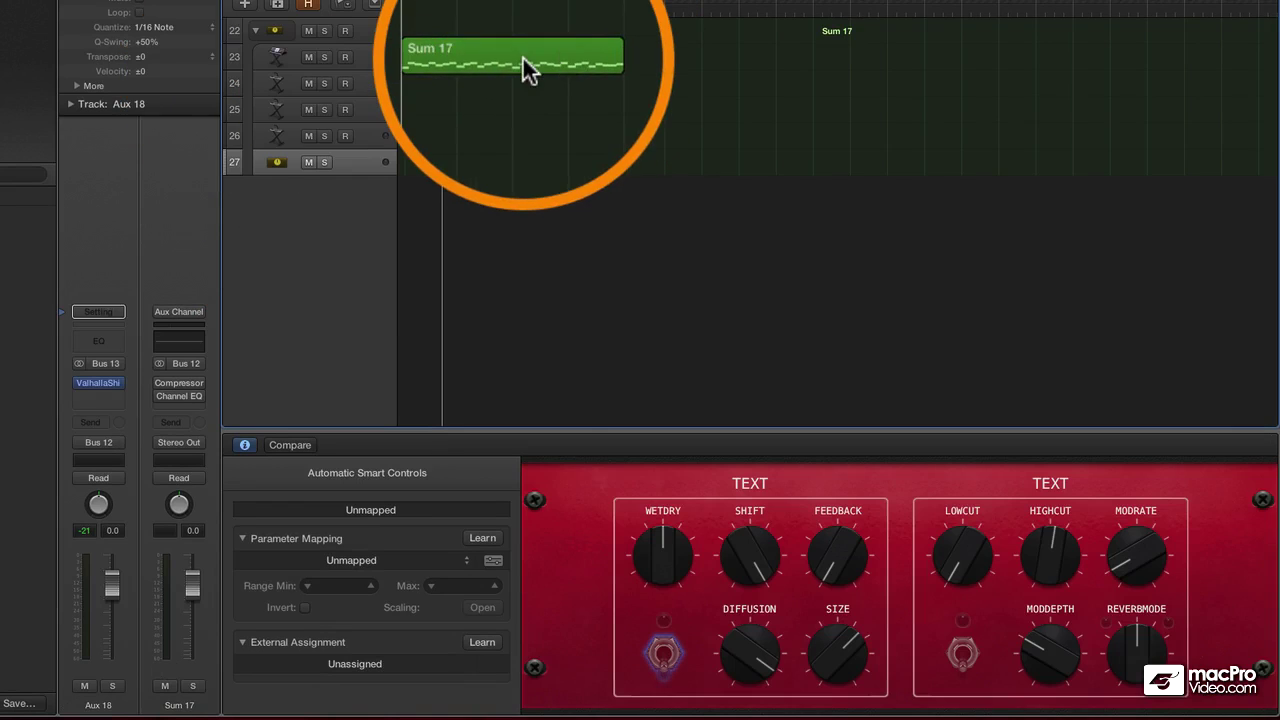
# Step: Move the Sum 17 region onto stack track 22, play it, then collapse and re-expand the stack
pyautogui.click(524, 64)
pyautogui.moveTo(524, 58); pyautogui.dragTo(525, 32)
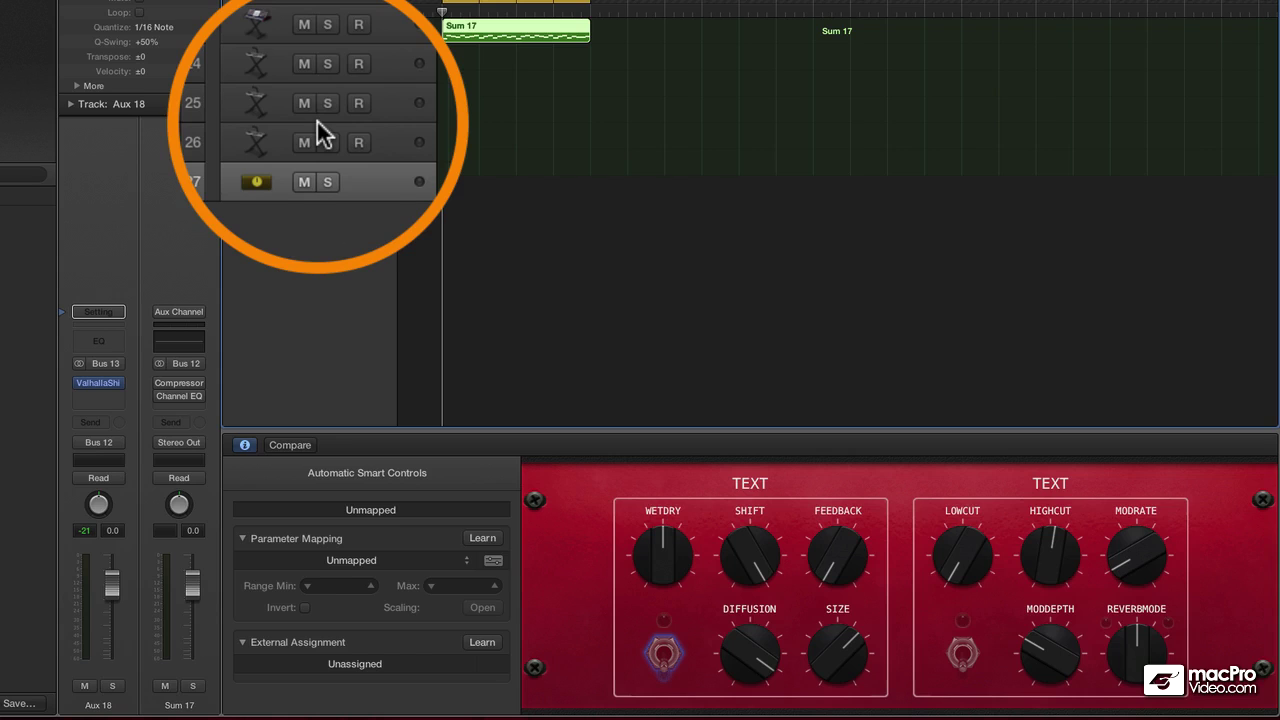
pyautogui.press('space')
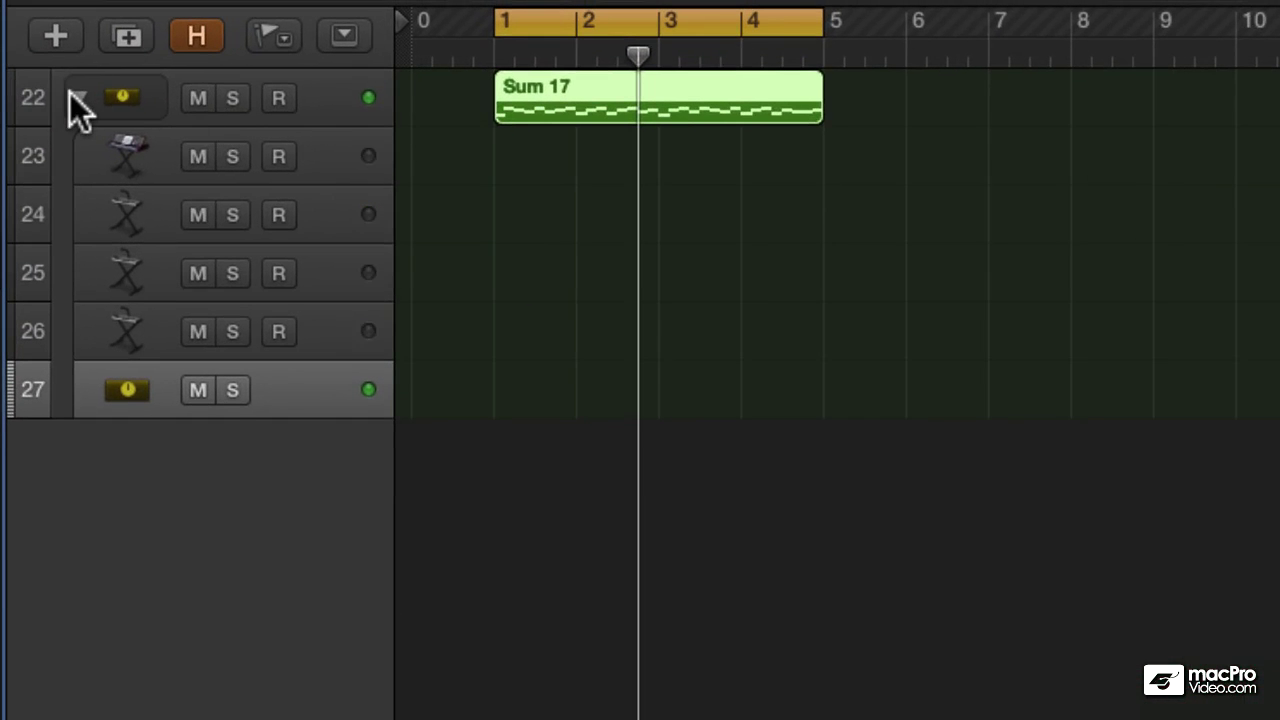
pyautogui.click(72, 95)
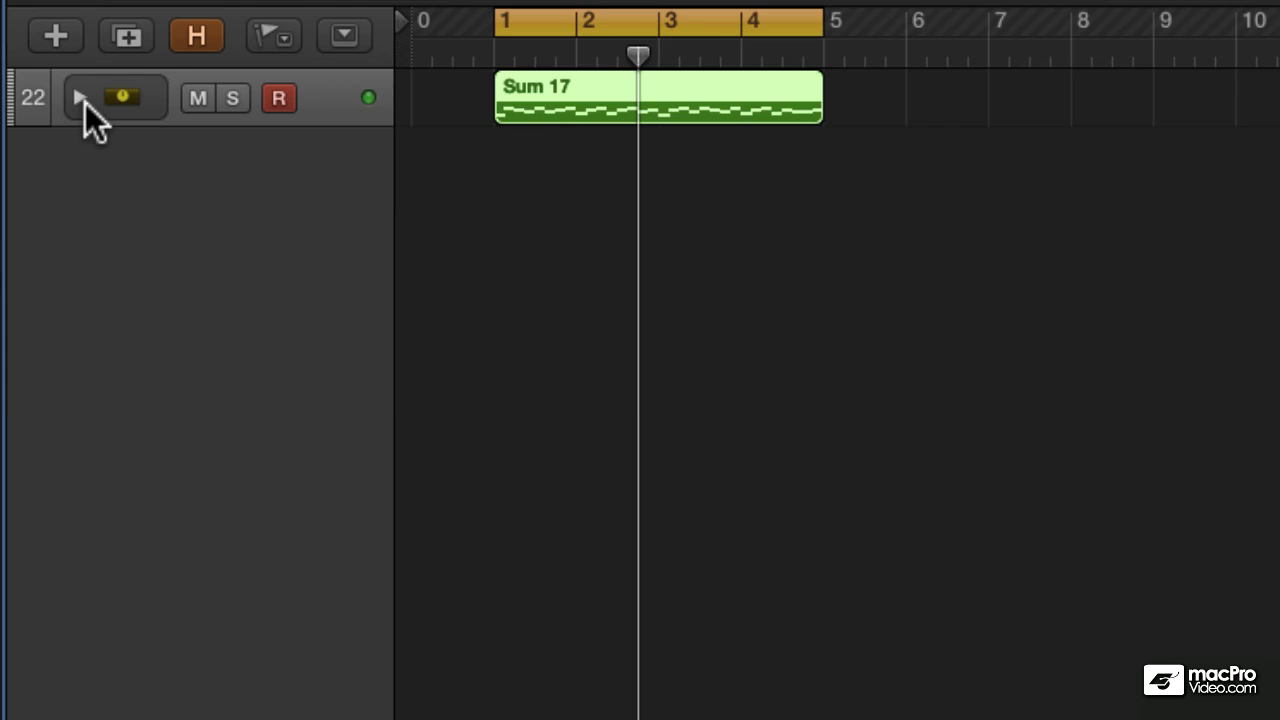
pyautogui.click(80, 98)
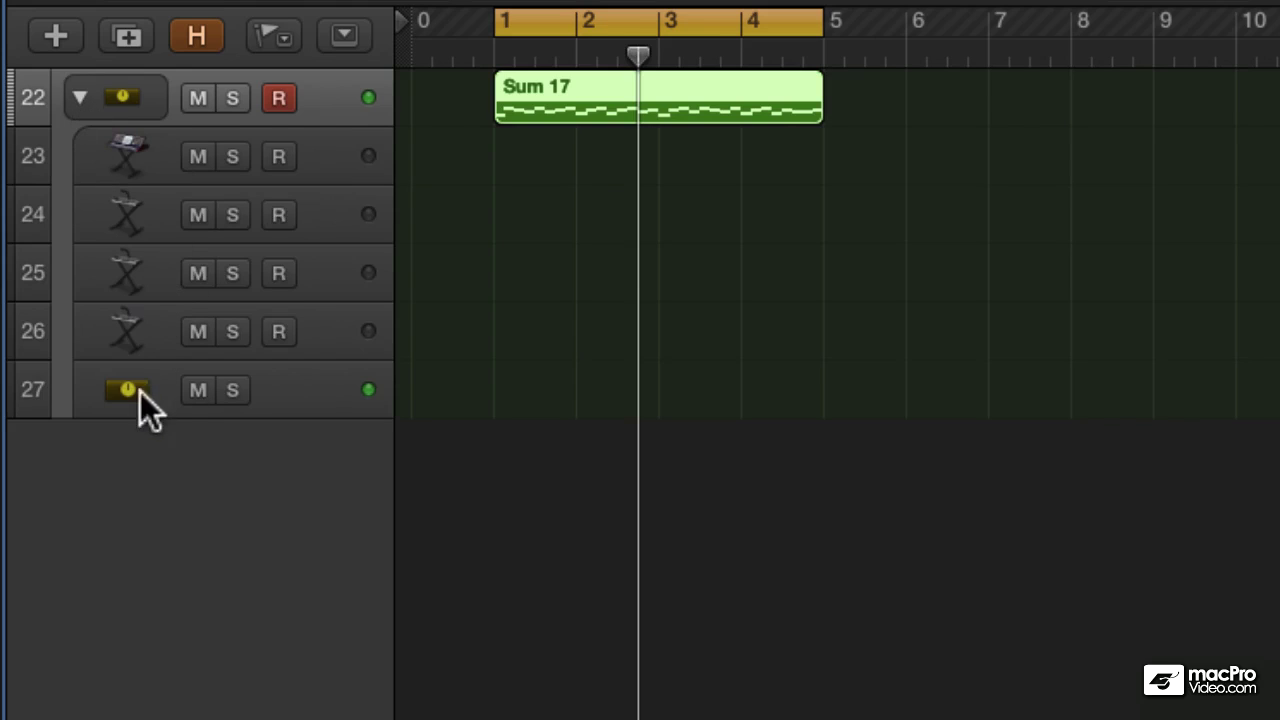